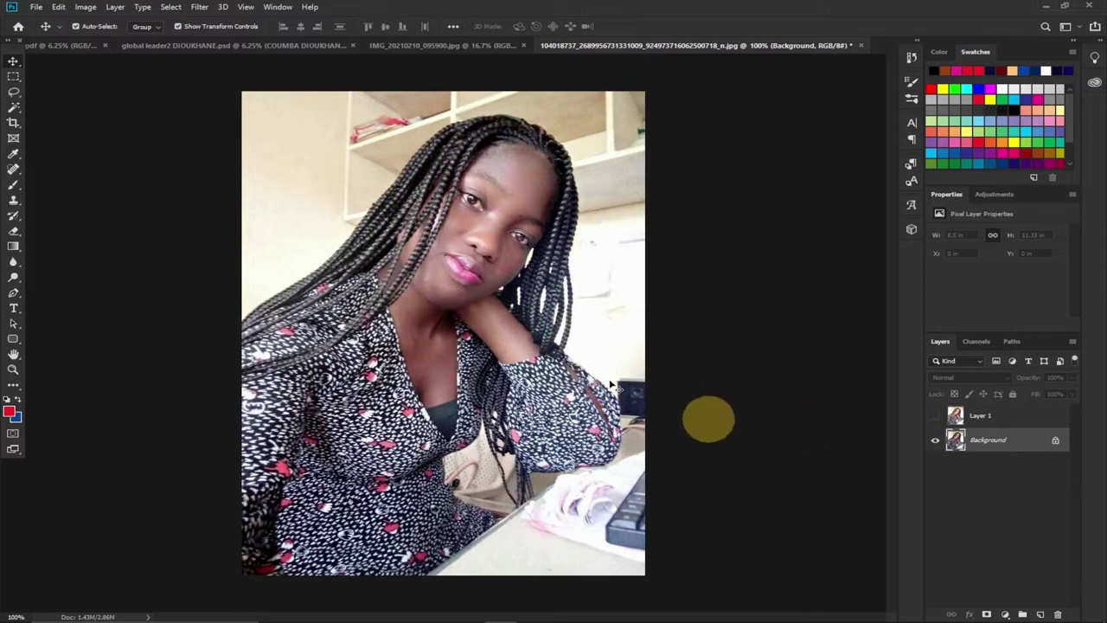
Toggle Layer 1 on and off to compare the brightened and original portrait, leaving Layer 1 hidden
{"action": "left_click", "coordinate": [935, 415]}
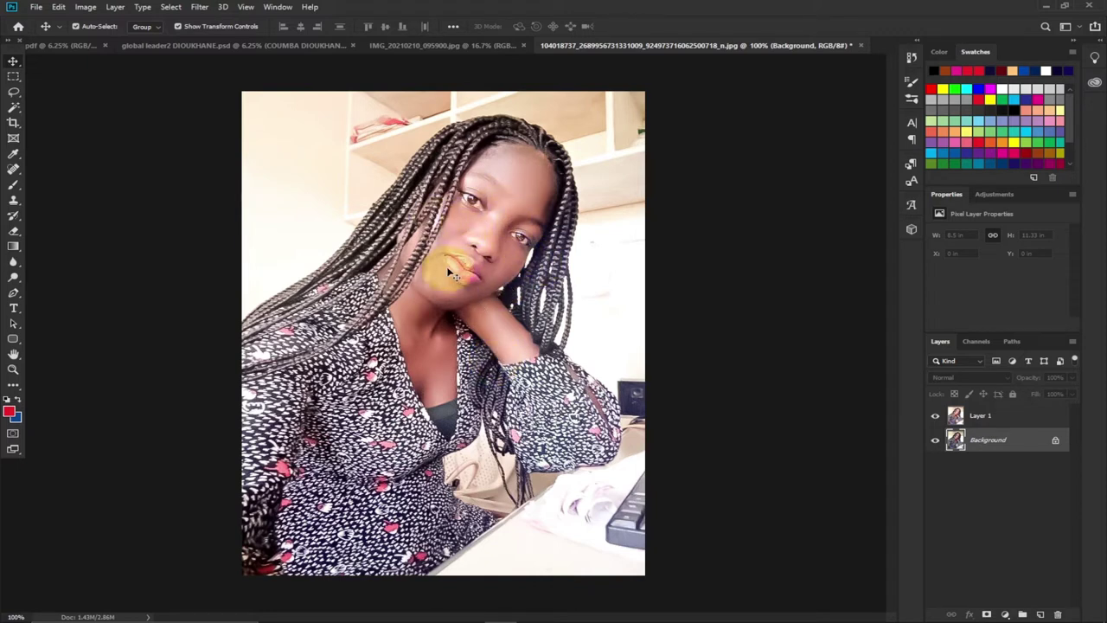
{"action": "left_click", "coordinate": [935, 419]}
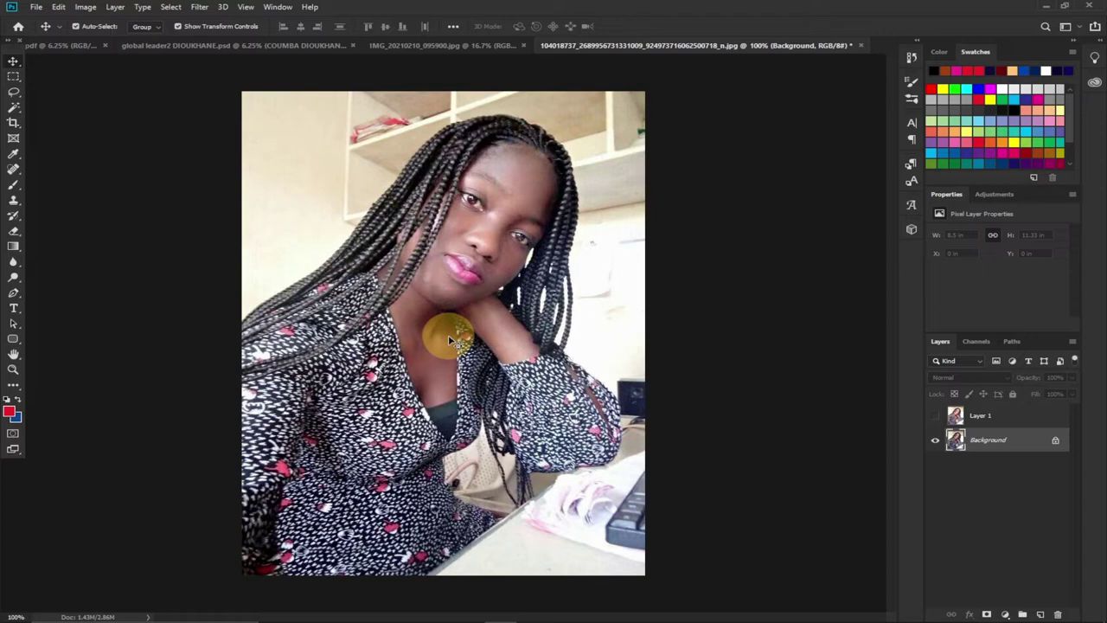
{"action": "left_click", "coordinate": [935, 416]}
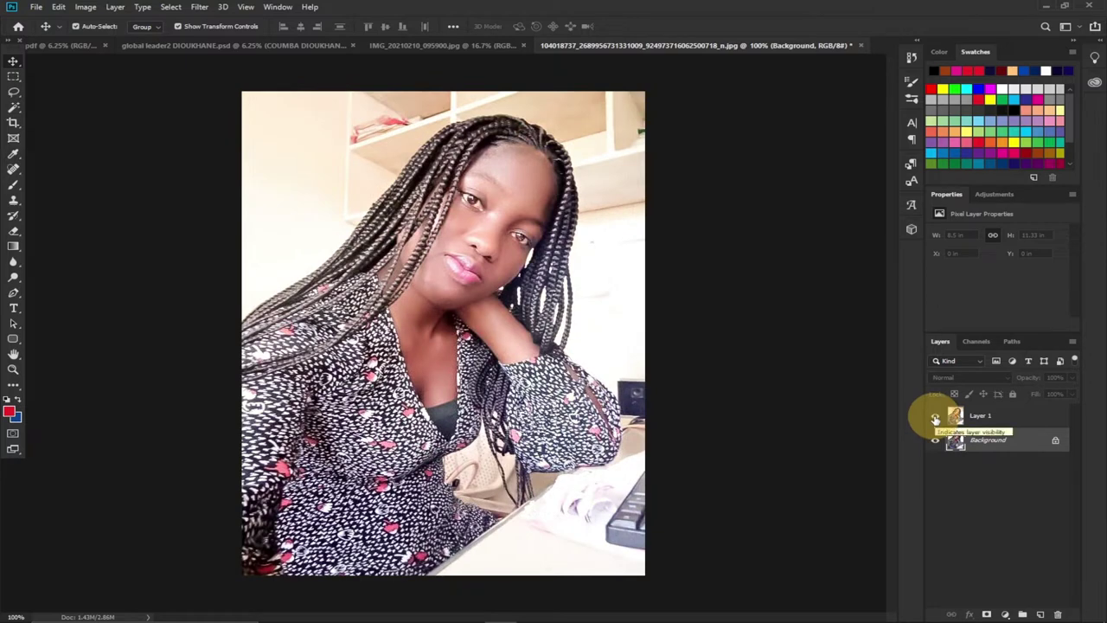
{"action": "left_click", "coordinate": [935, 417]}
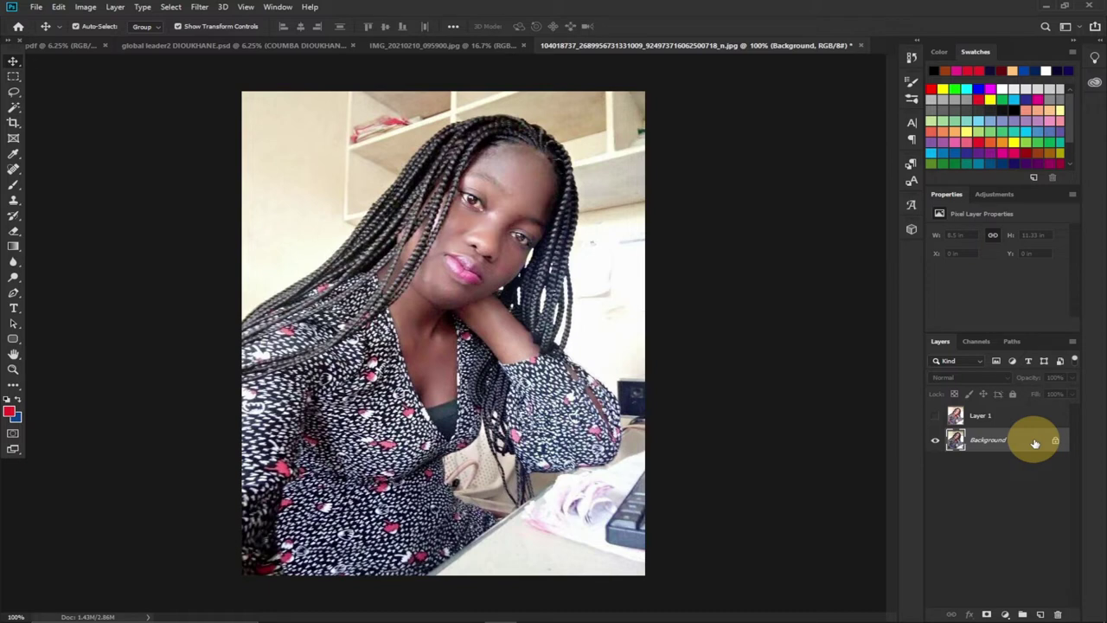
Duplicate the Background layer into a Background copy with Ctrl+J and bring up the Filter menu
{"action": "key", "text": "ctrl+j"}
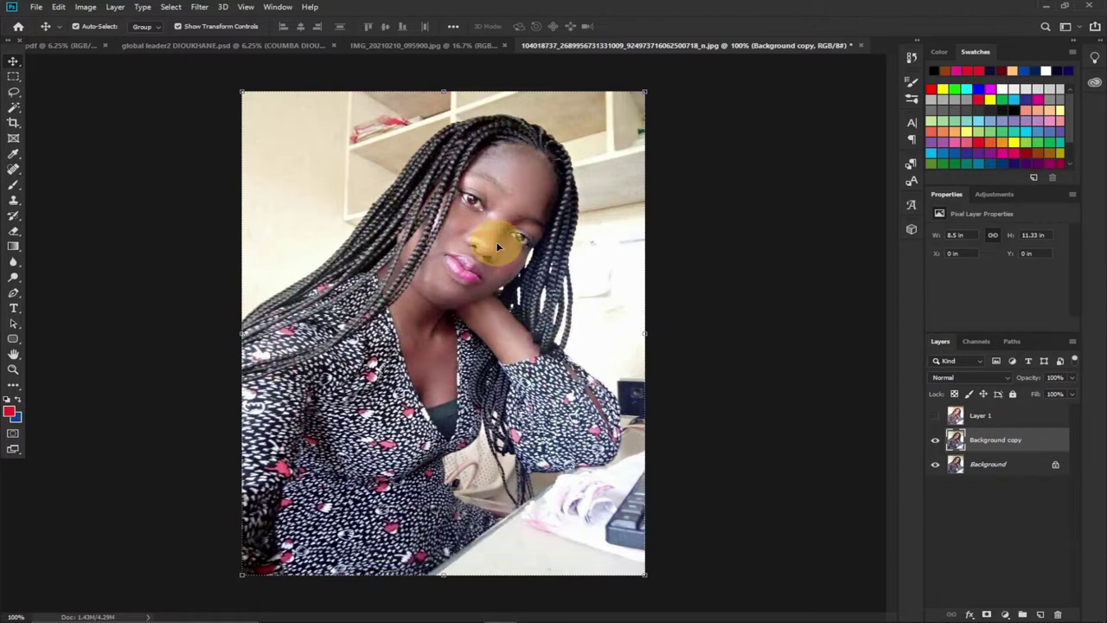
{"action": "left_click", "coordinate": [199, 7]}
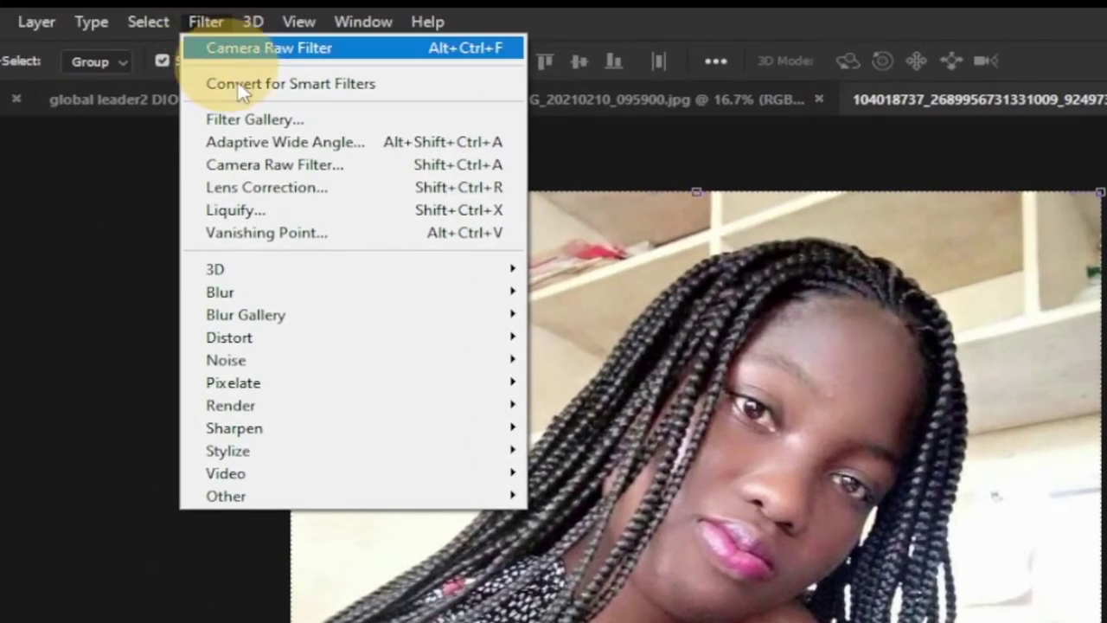
Launch the Camera Raw Filter on the Background copy, reposition its window, and collapse the Basic panel
{"action": "left_click", "coordinate": [270, 164]}
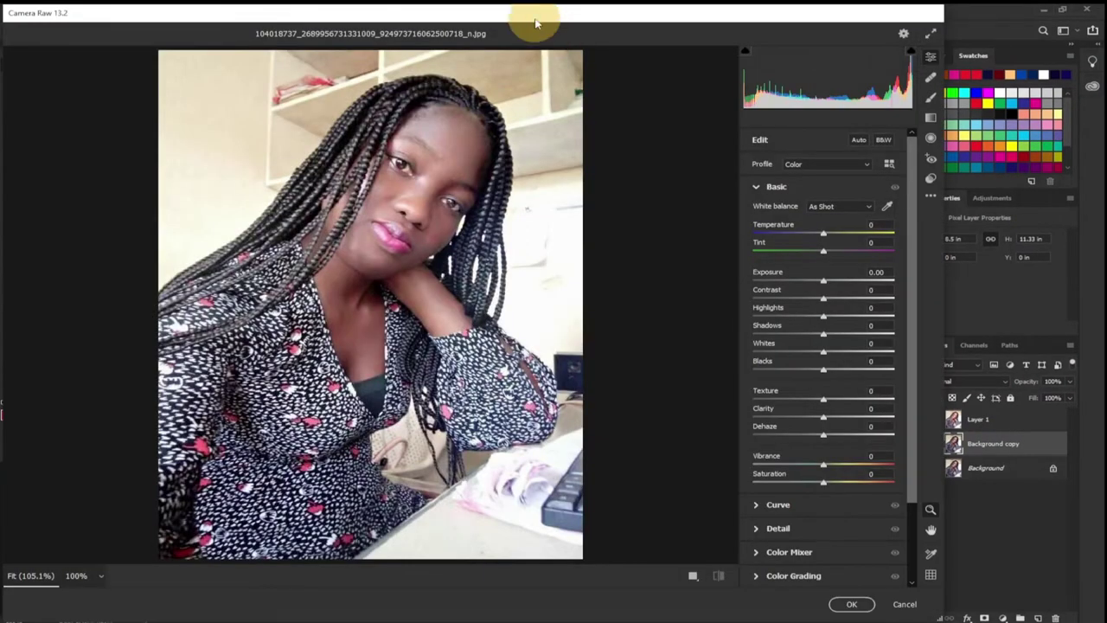
{"action": "left_click_drag", "start_coordinate": [539, 19], "coordinate": [597, 24]}
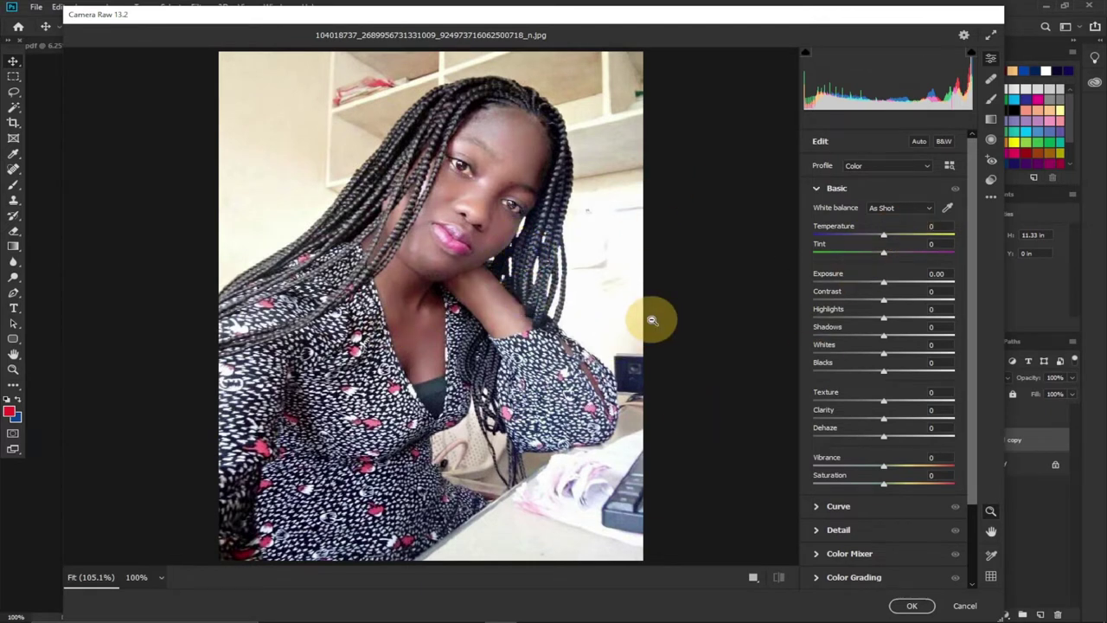
{"action": "left_click", "coordinate": [817, 190]}
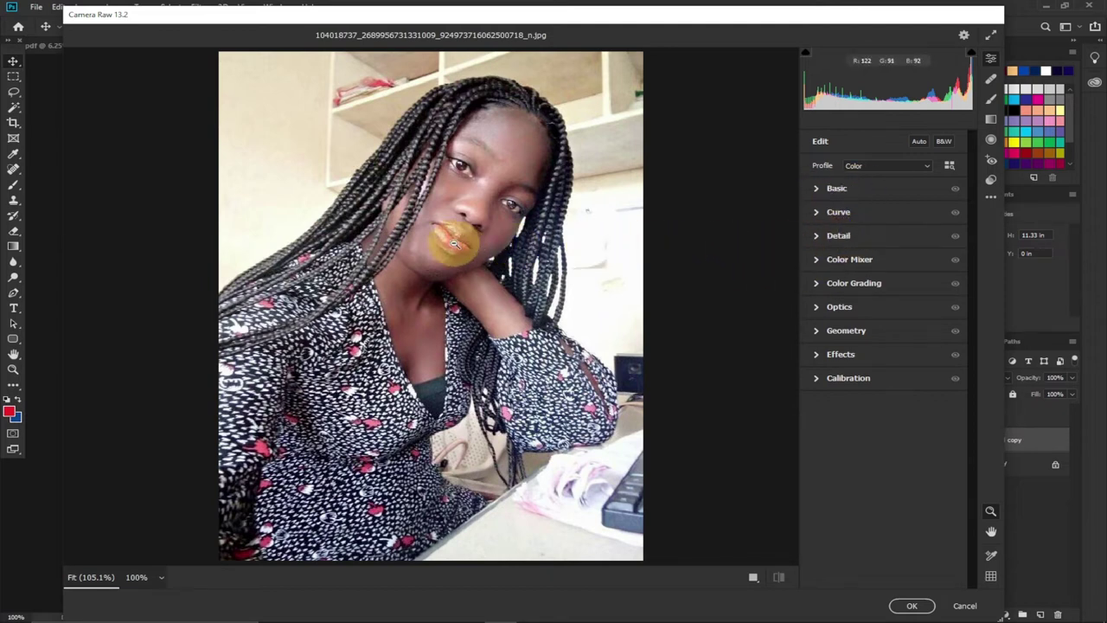
In Camera Raw Detail, set Sharpening to 60, Noise Reduction to 50, and enter 30 for Color Noise Reduction
{"action": "left_click", "coordinate": [817, 239]}
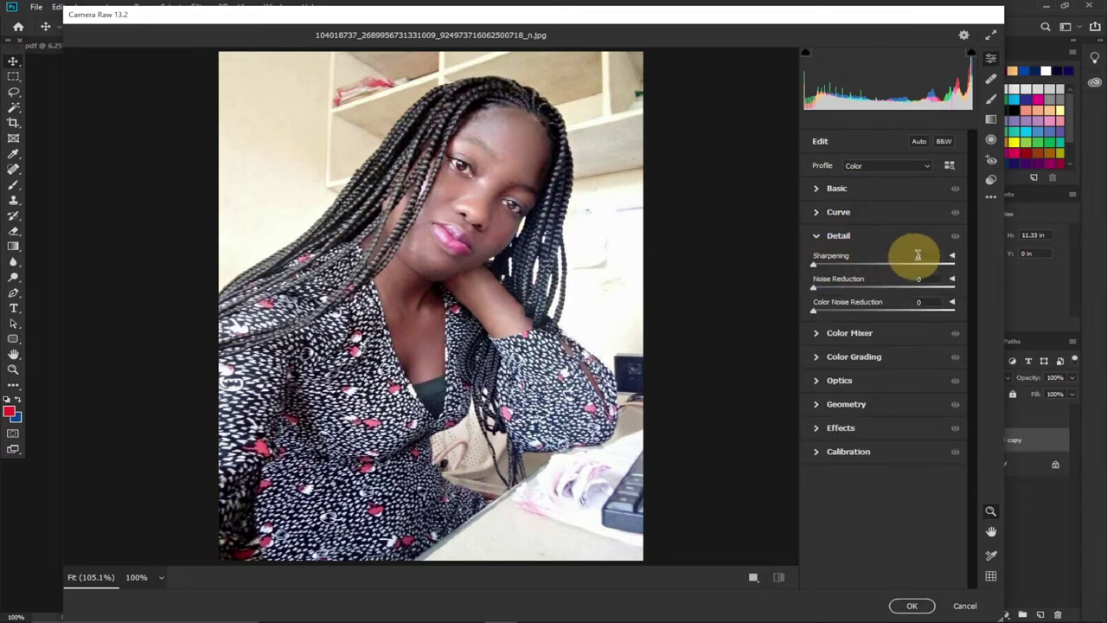
{"action": "left_click_drag", "start_coordinate": [817, 266], "coordinate": [869, 266]}
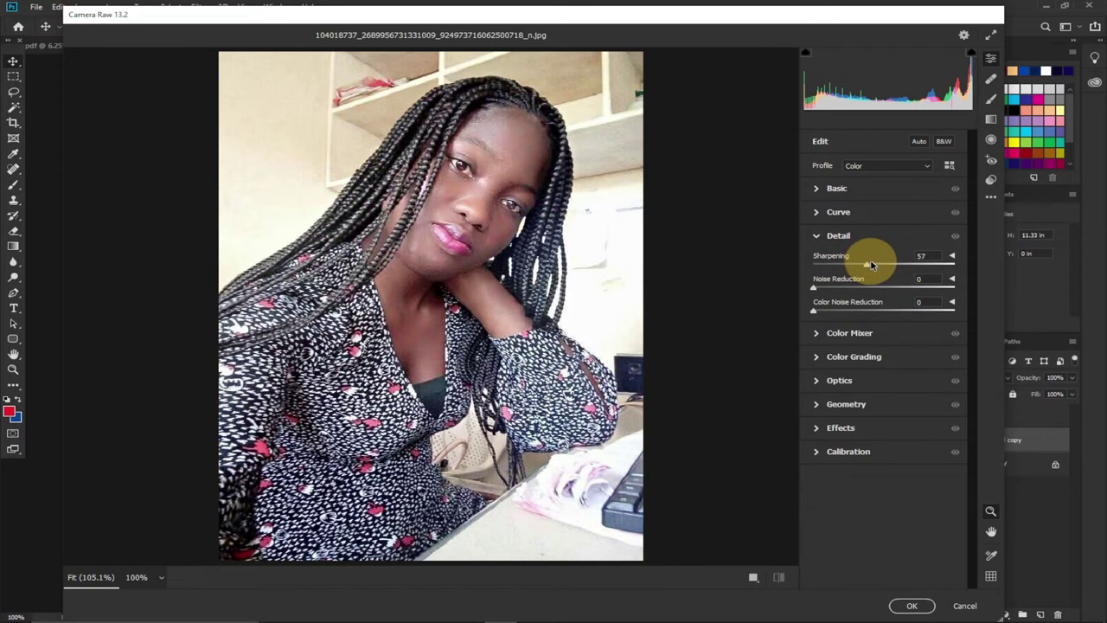
{"action": "left_click", "coordinate": [922, 256]}
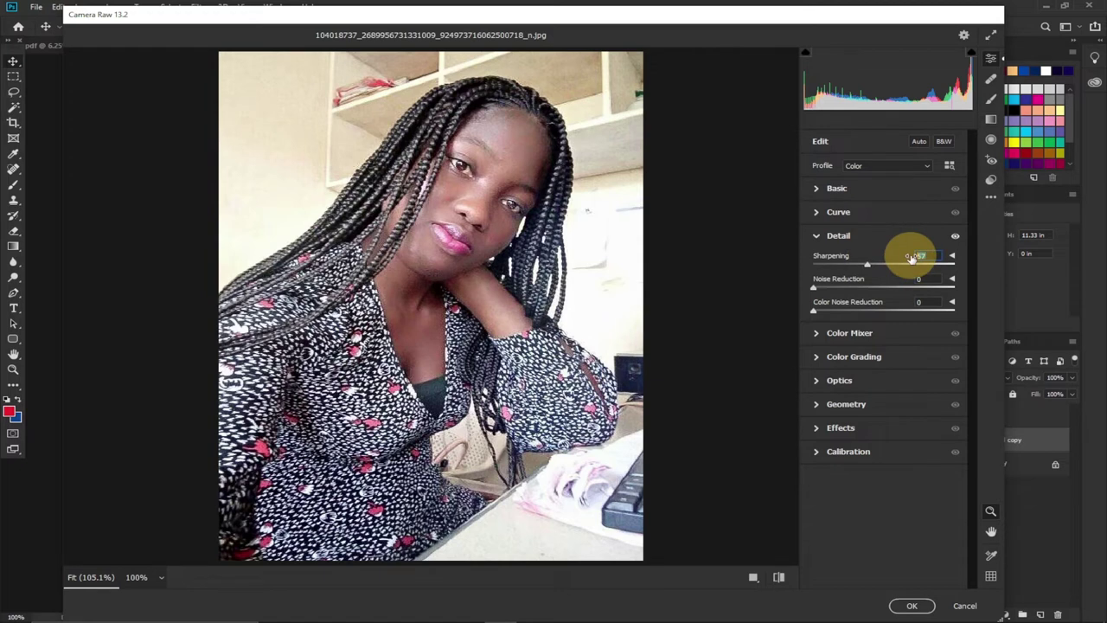
{"action": "type", "text": "60"}
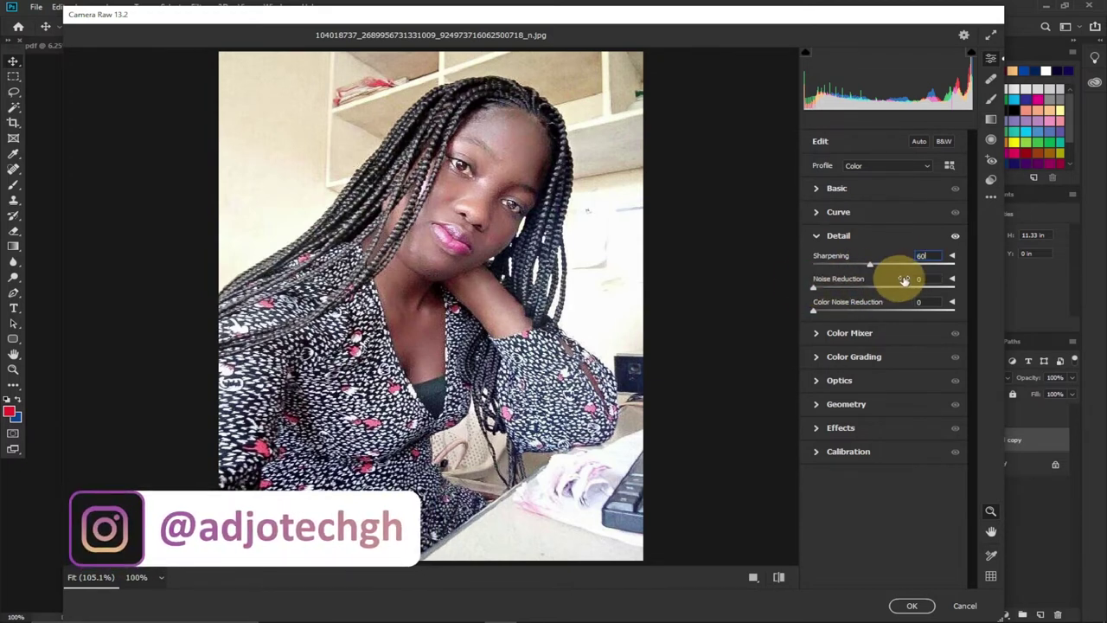
{"action": "left_click", "coordinate": [922, 278]}
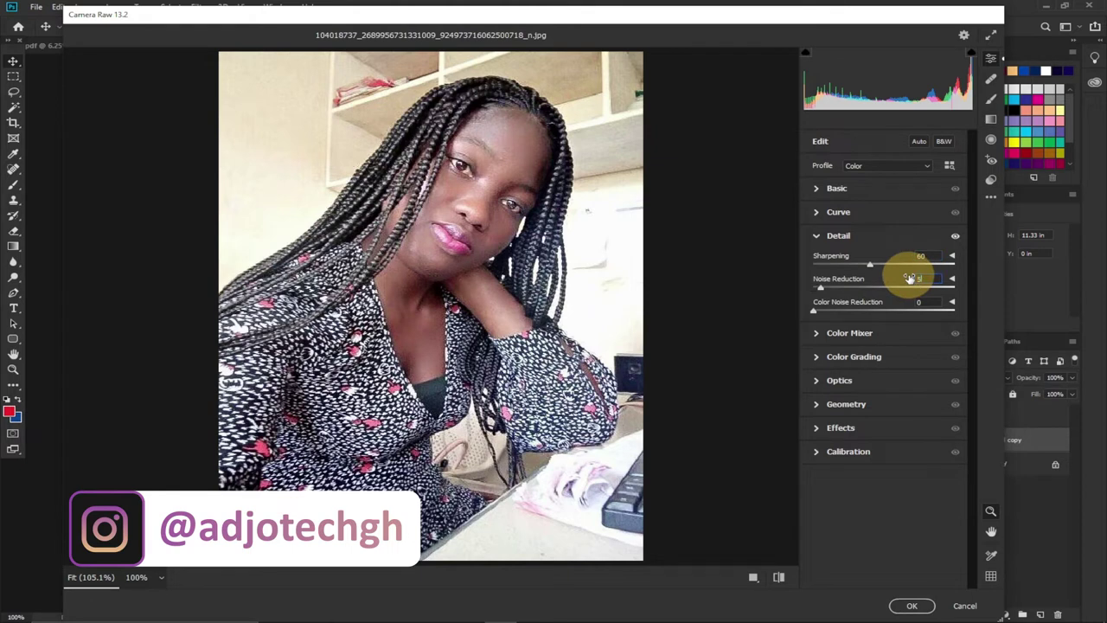
{"action": "type", "text": "50"}
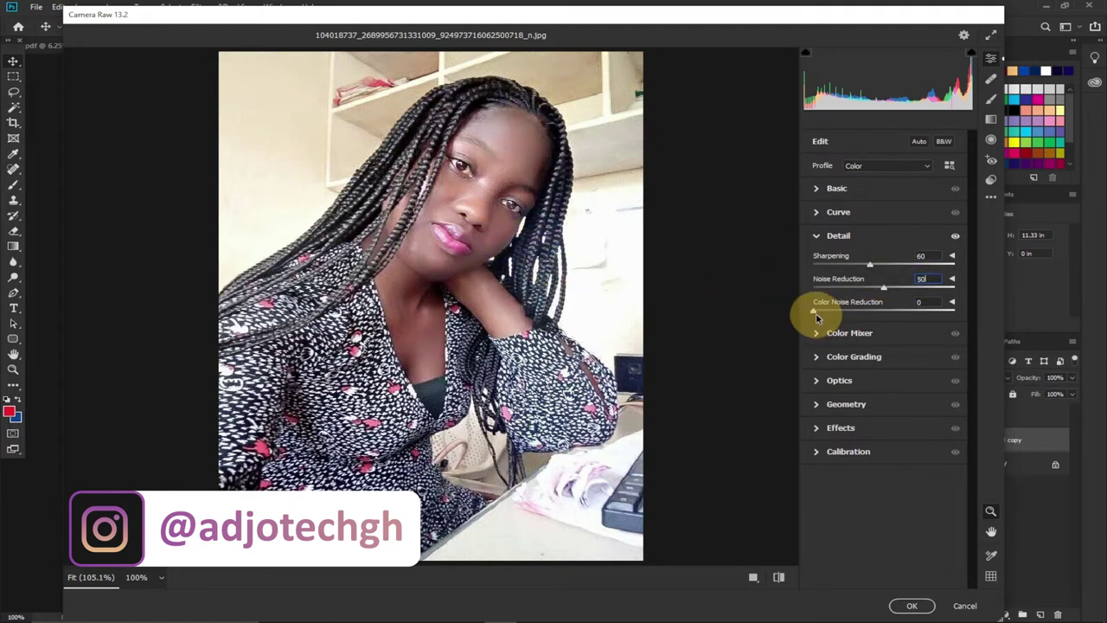
{"action": "left_click", "coordinate": [920, 300]}
{"action": "type", "text": "3"}
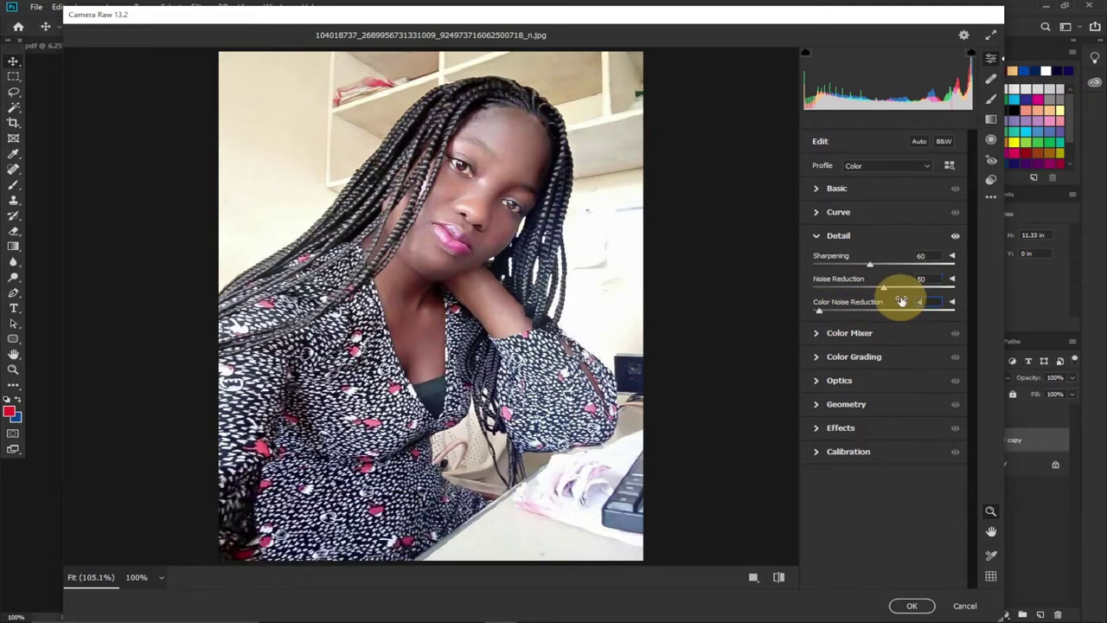
{"action": "type", "text": "0"}
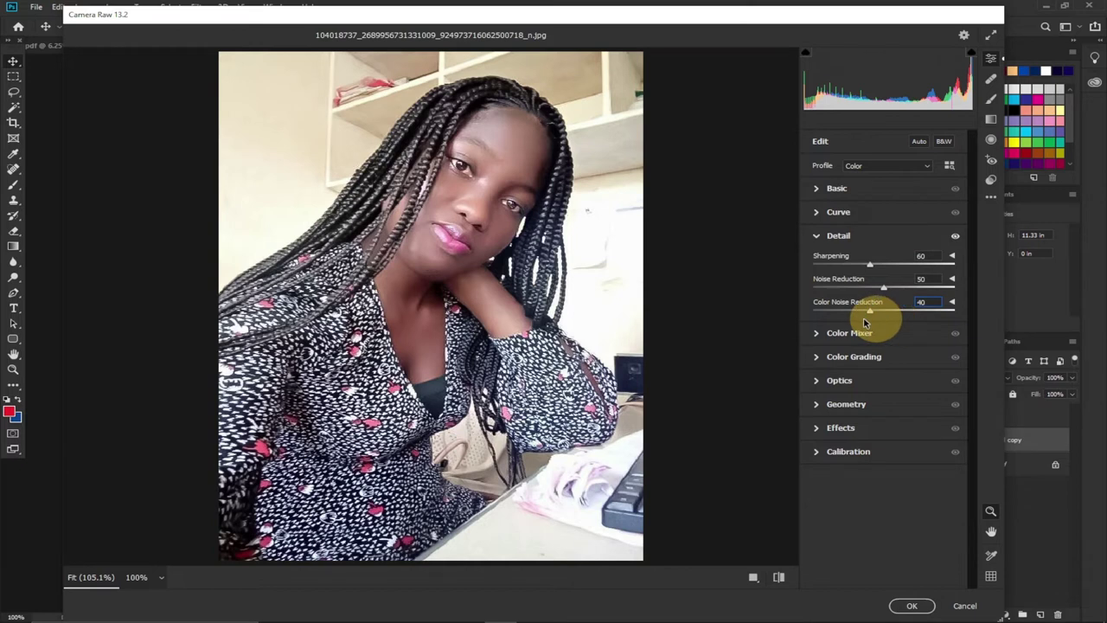
Collapse Detail, expand Basic, warm Temperature to +22, and move the Camera Raw window over the editor
{"action": "left_click", "coordinate": [816, 237]}
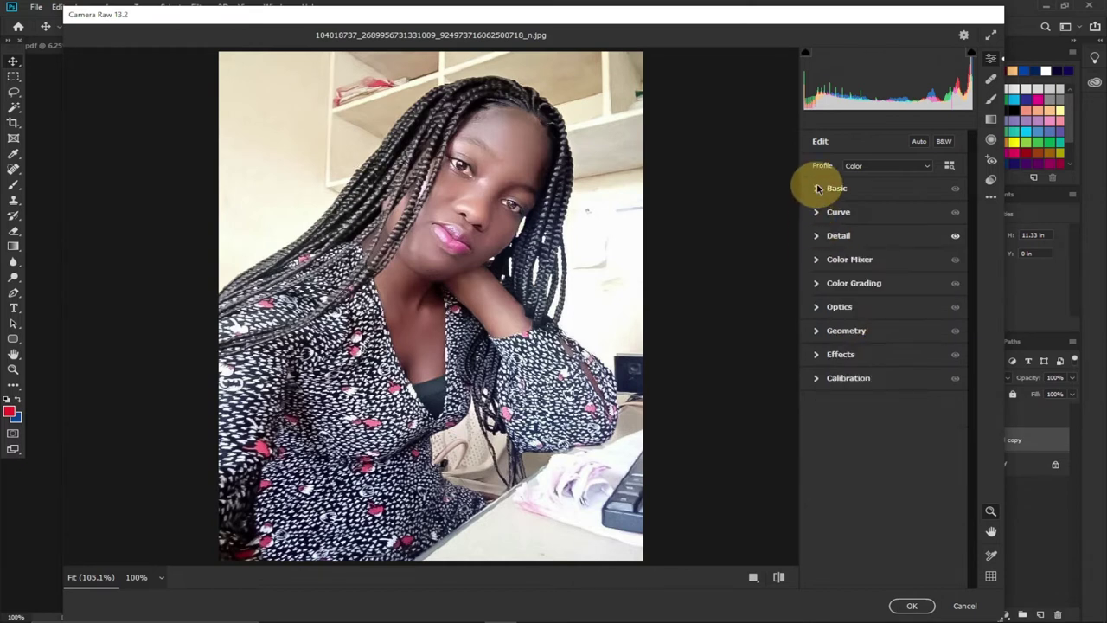
{"action": "left_click", "coordinate": [818, 188]}
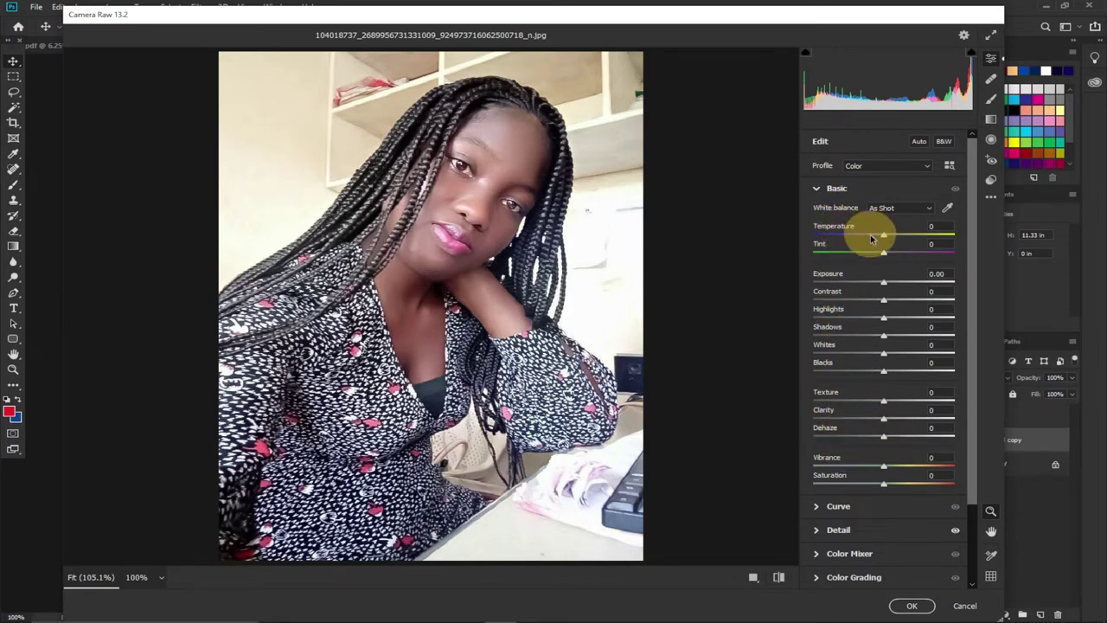
{"action": "left_click_drag", "start_coordinate": [884, 239], "coordinate": [902, 241]}
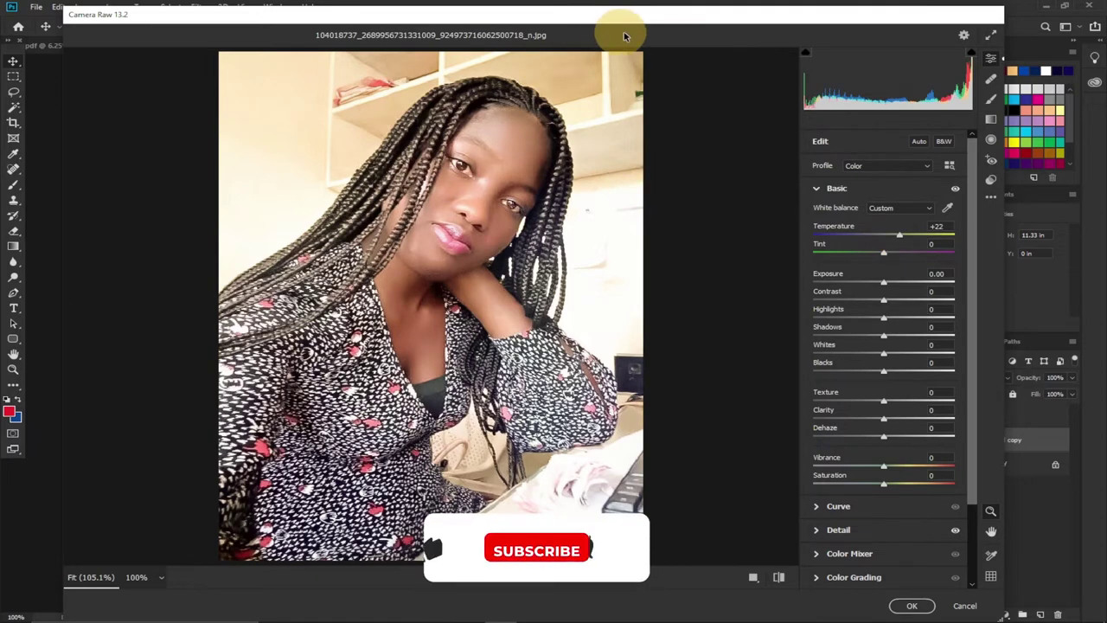
{"action": "left_click_drag", "start_coordinate": [632, 20], "coordinate": [697, 48]}
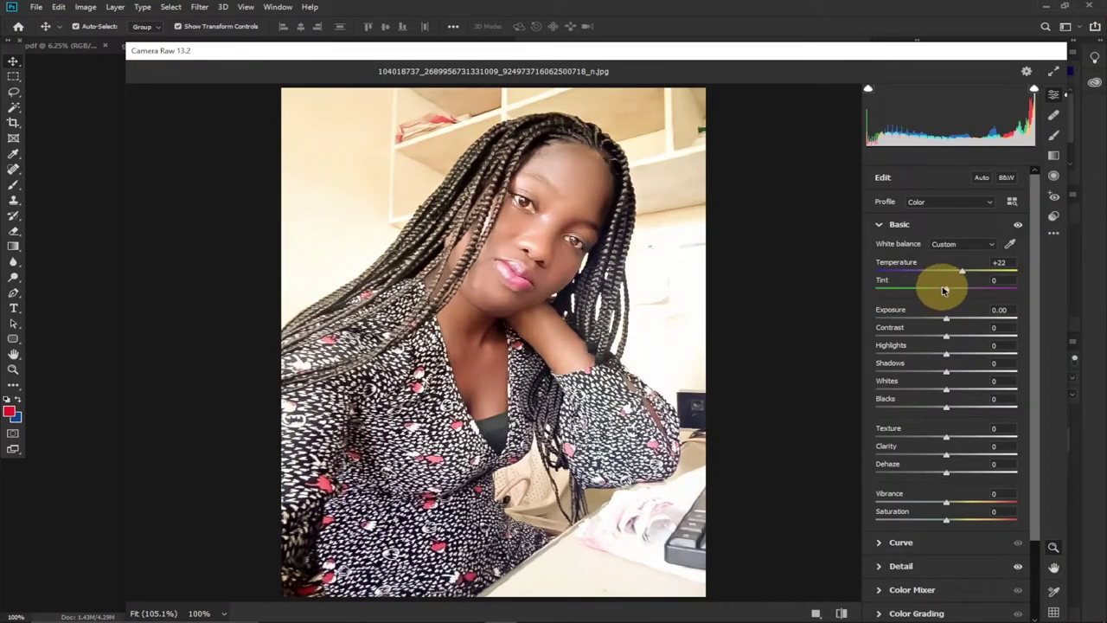
Adjust the Basic sliders to Tint +7, Exposure -0.10, Contrast +13, Highlights +9 and Shadows -39
{"action": "left_click_drag", "start_coordinate": [949, 293], "coordinate": [953, 293]}
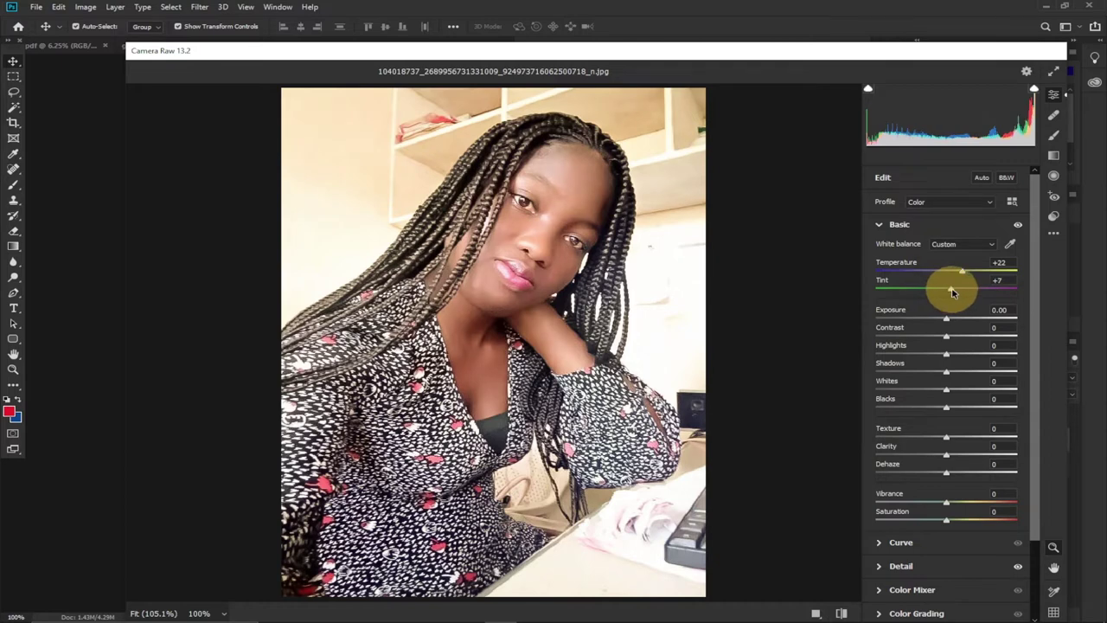
{"action": "left_click_drag", "start_coordinate": [948, 322], "coordinate": [947, 322]}
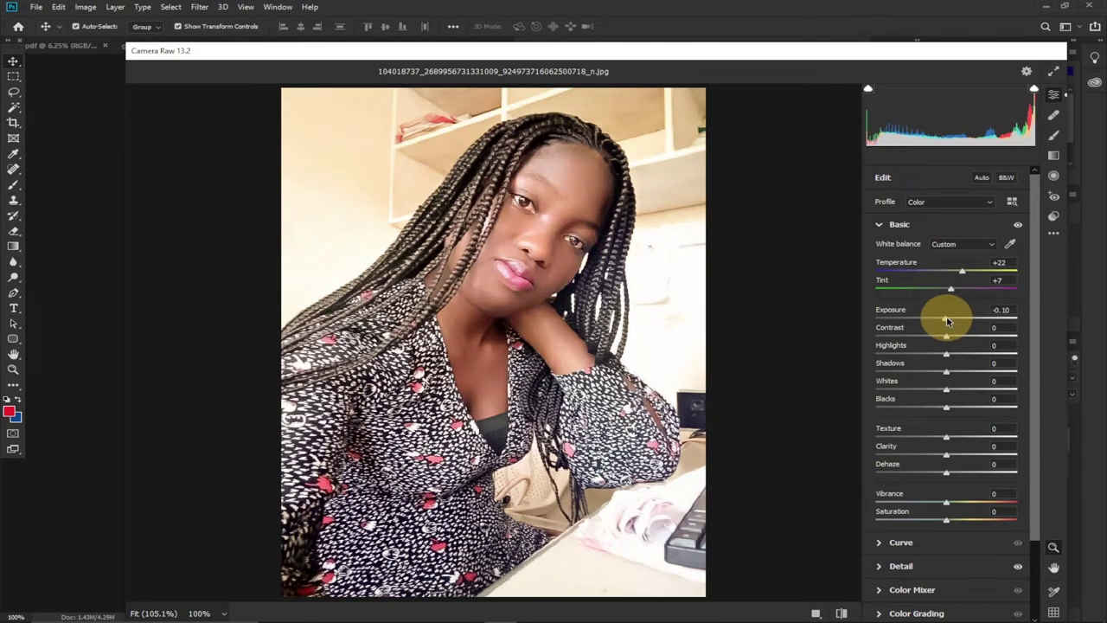
{"action": "left_click_drag", "start_coordinate": [950, 339], "coordinate": [958, 340]}
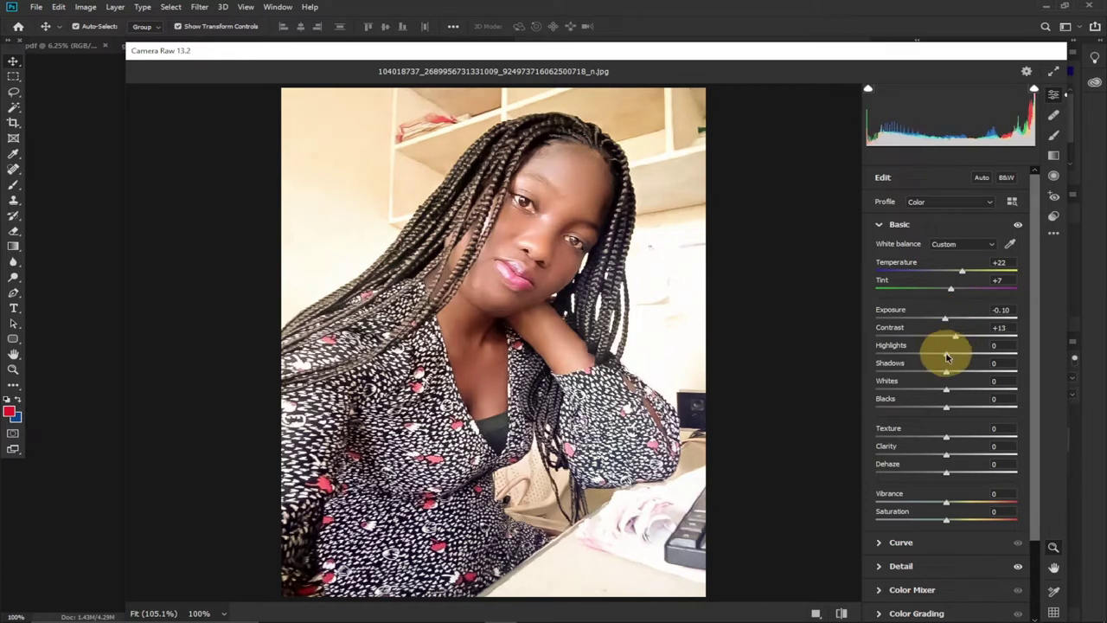
{"action": "mouse_move", "coordinate": [946, 355]}
{"action": "left_mouse_down"}
{"action": "mouse_move", "coordinate": [920, 356]}
{"action": "mouse_move", "coordinate": [957, 356]}
{"action": "left_mouse_up"}
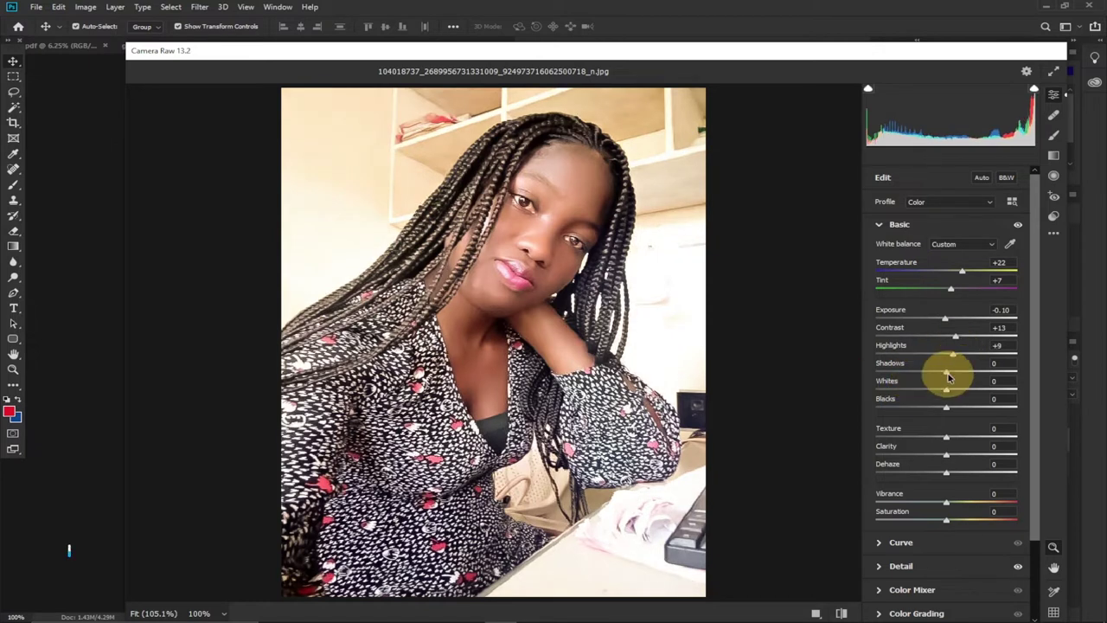
{"action": "mouse_move", "coordinate": [946, 371]}
{"action": "left_mouse_down"}
{"action": "mouse_move", "coordinate": [991, 373]}
{"action": "mouse_move", "coordinate": [929, 373]}
{"action": "left_mouse_up"}
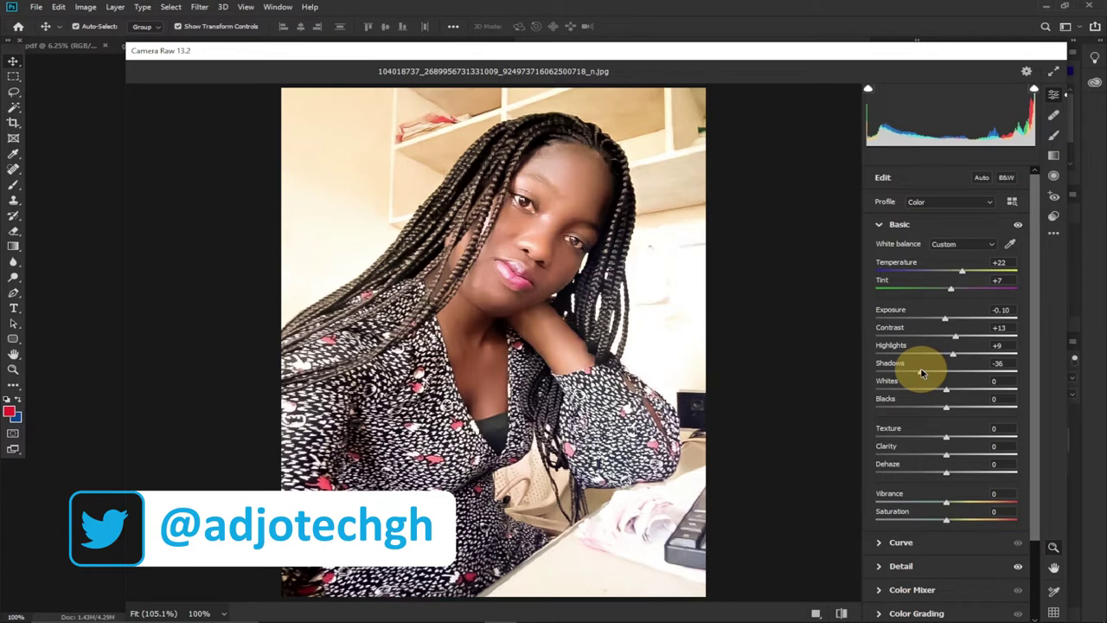
{"action": "mouse_move", "coordinate": [922, 374]}
{"action": "left_mouse_down"}
{"action": "mouse_move", "coordinate": [972, 372]}
{"action": "mouse_move", "coordinate": [921, 373]}
{"action": "left_mouse_up"}
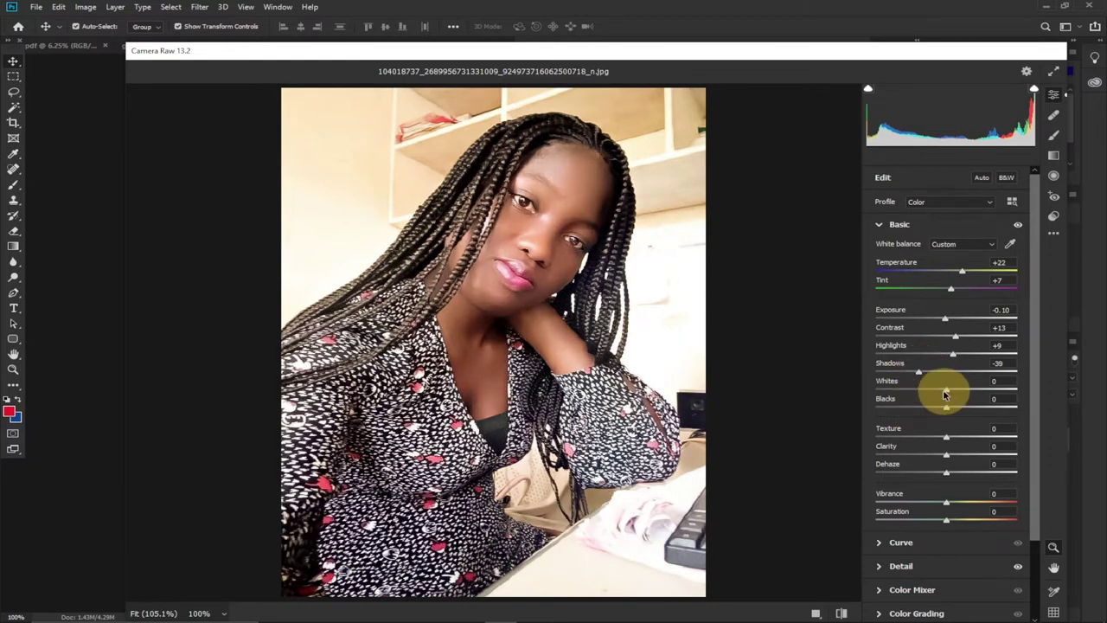
Set Whites to +5, Blacks to -14 and Clarity to +19, then collapse the Basic section
{"action": "mouse_move", "coordinate": [947, 393]}
{"action": "left_mouse_down"}
{"action": "mouse_move", "coordinate": [932, 393]}
{"action": "mouse_move", "coordinate": [960, 391]}
{"action": "mouse_move", "coordinate": [951, 392]}
{"action": "left_mouse_up"}
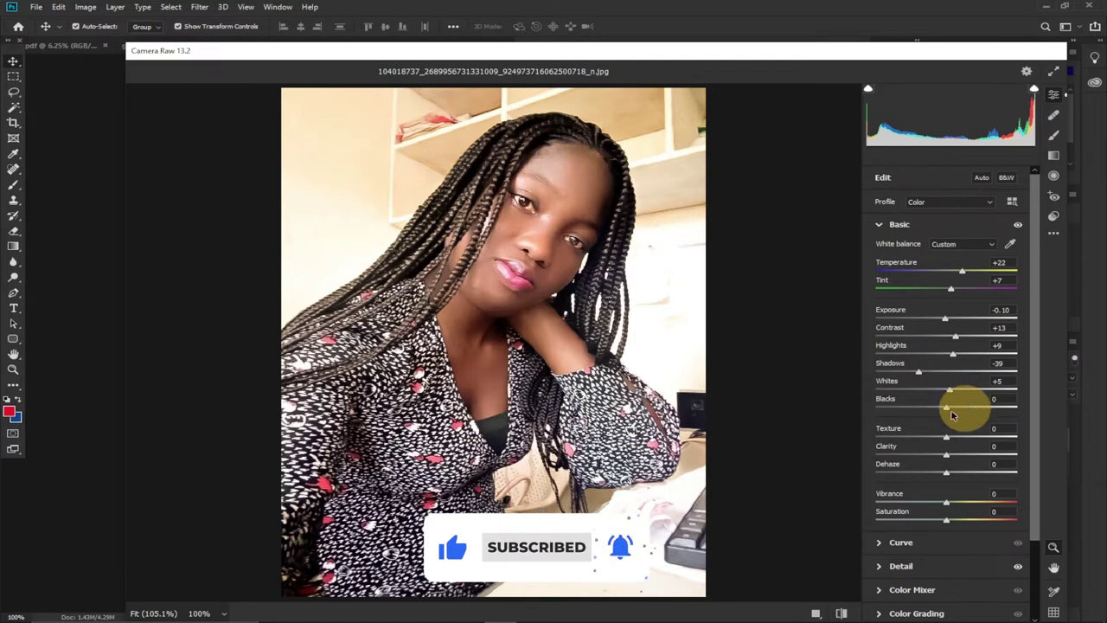
{"action": "mouse_move", "coordinate": [928, 400]}
{"action": "left_mouse_down"}
{"action": "mouse_move", "coordinate": [982, 409]}
{"action": "mouse_move", "coordinate": [936, 410]}
{"action": "left_mouse_up"}
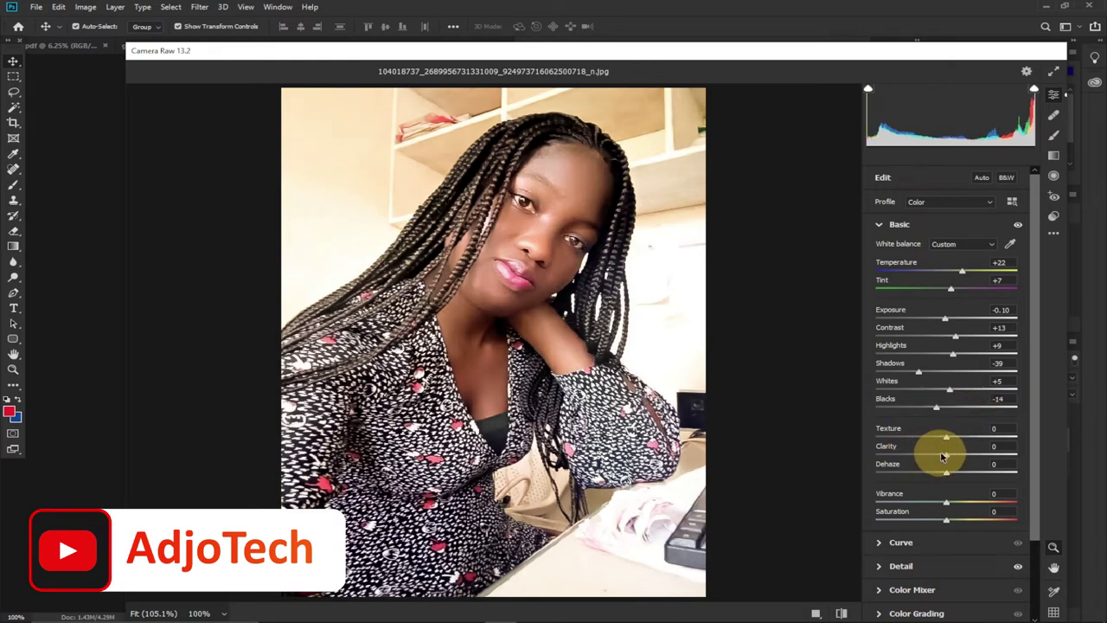
{"action": "left_click_drag", "start_coordinate": [951, 459], "coordinate": [963, 459]}
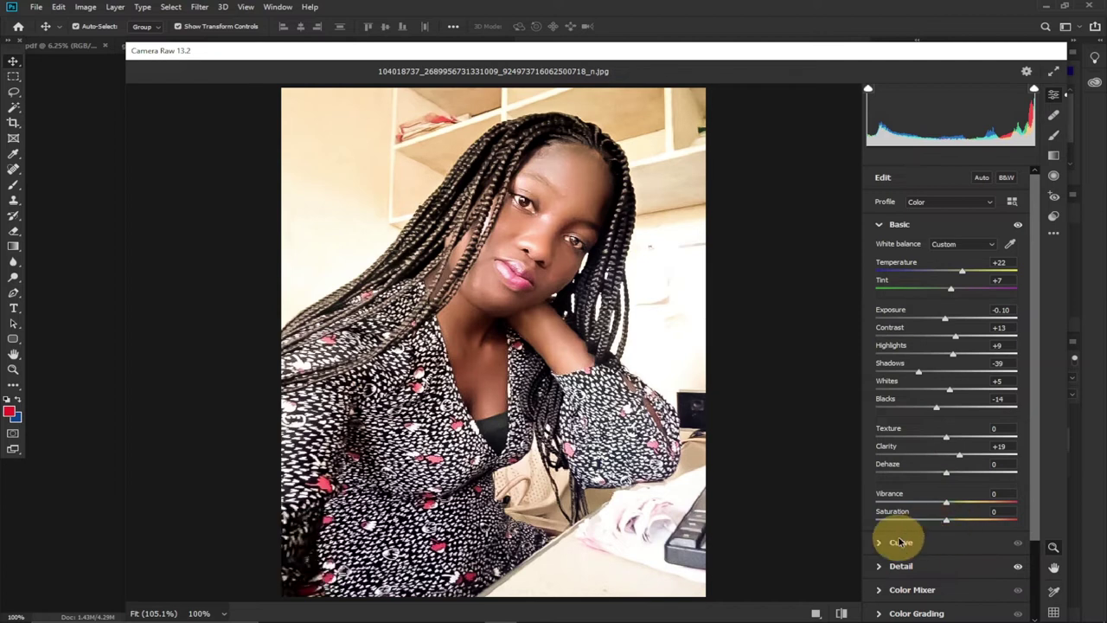
{"action": "left_click", "coordinate": [878, 226]}
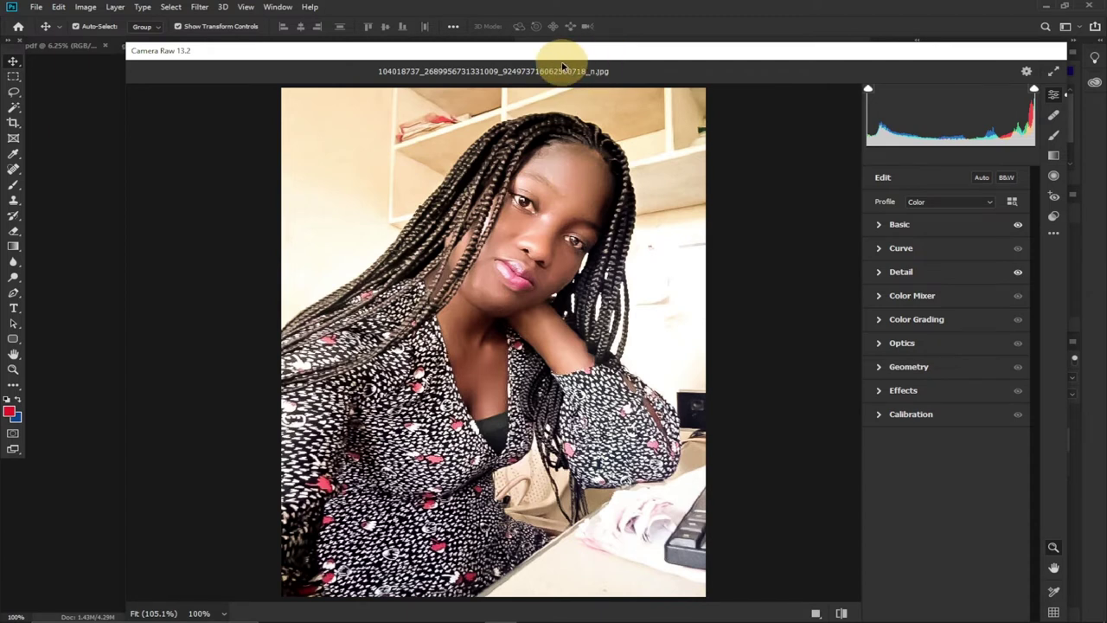
Move the Camera Raw window aside to compare against the original, then confirm with OK
{"action": "left_click_drag", "start_coordinate": [593, 55], "coordinate": [1023, 64]}
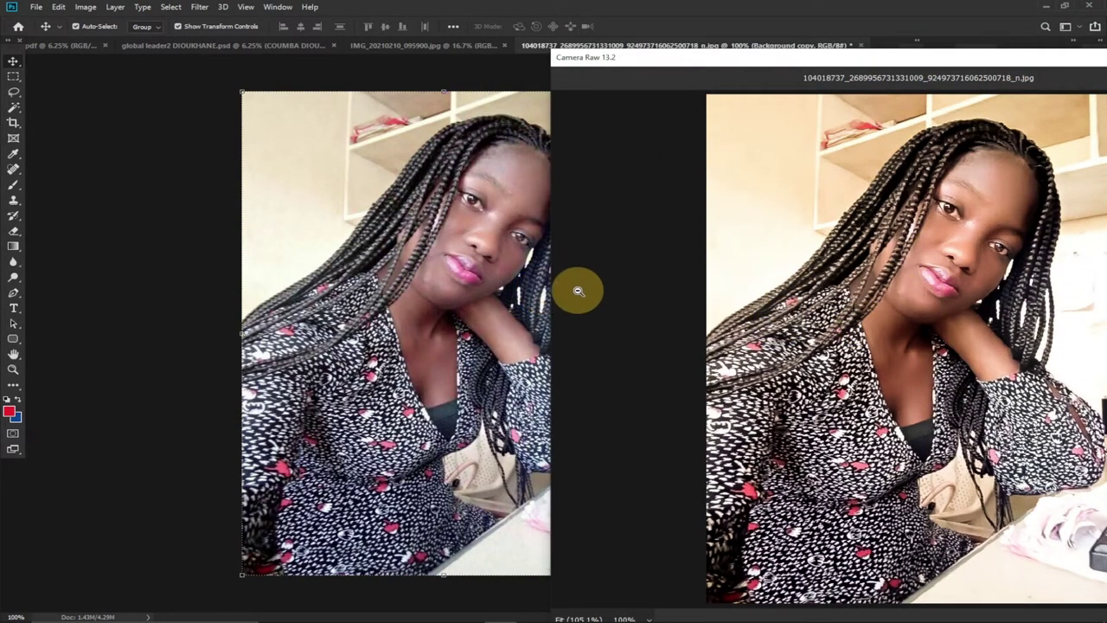
{"action": "left_click_drag", "start_coordinate": [803, 55], "coordinate": [376, 12]}
{"action": "left_click", "coordinate": [968, 603]}
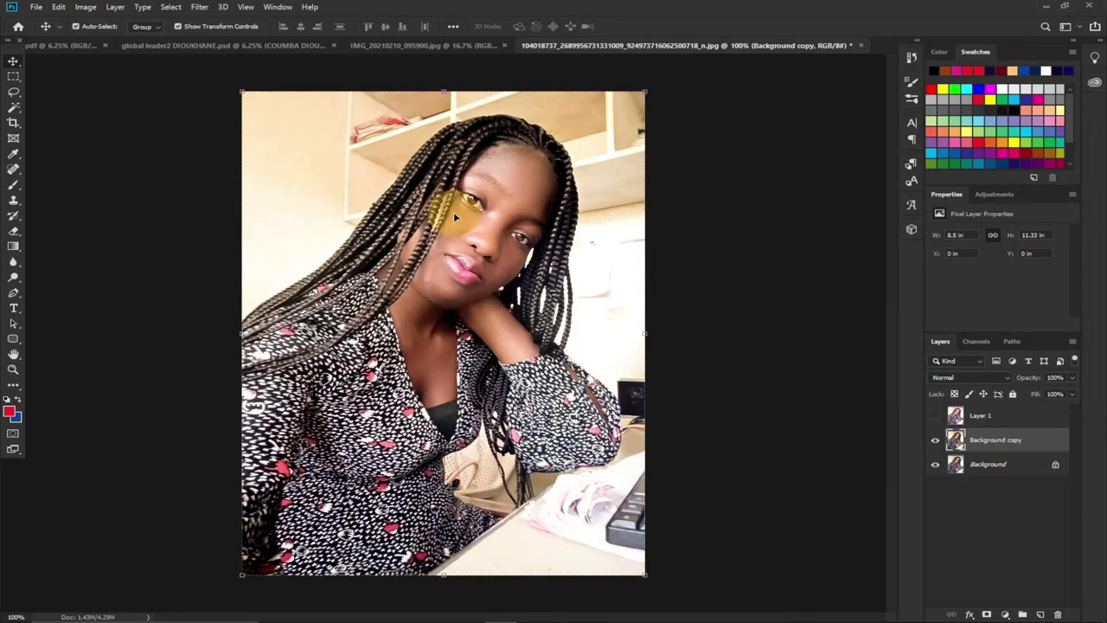
Toggle the Background copy's visibility to compare retouched and original, ending with it hidden
{"action": "left_click", "coordinate": [934, 442]}
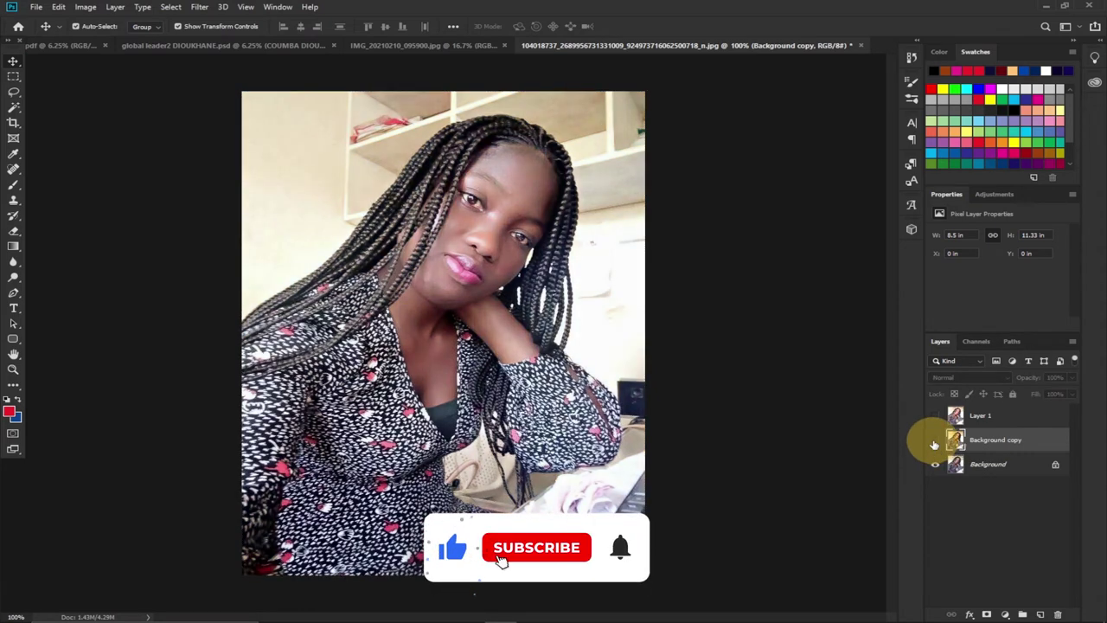
{"action": "left_click", "coordinate": [934, 442]}
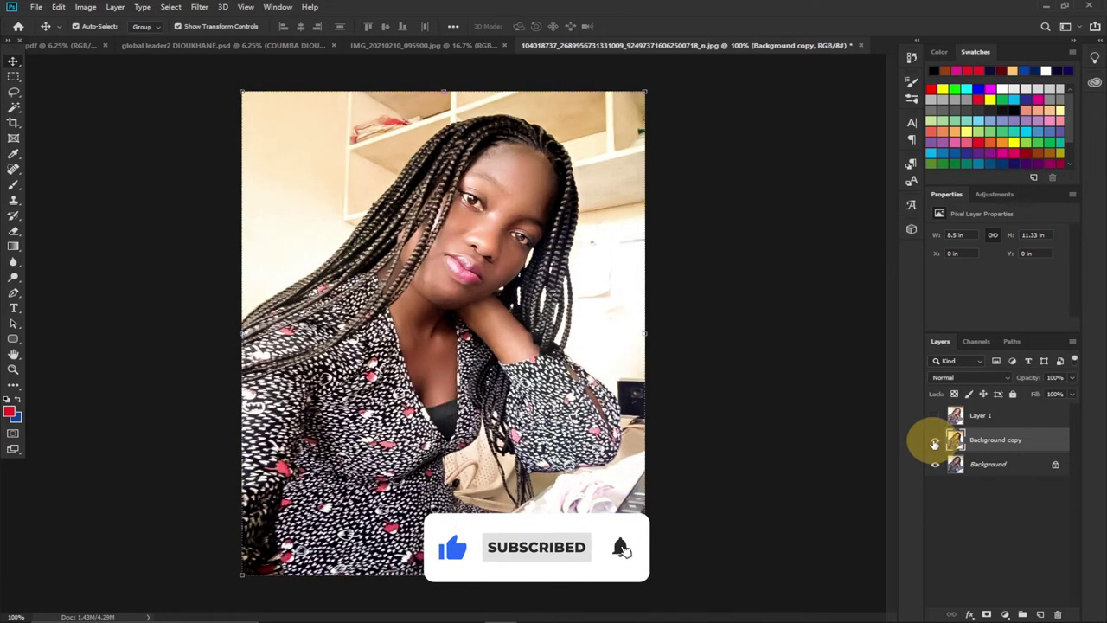
{"action": "left_click", "coordinate": [934, 442]}
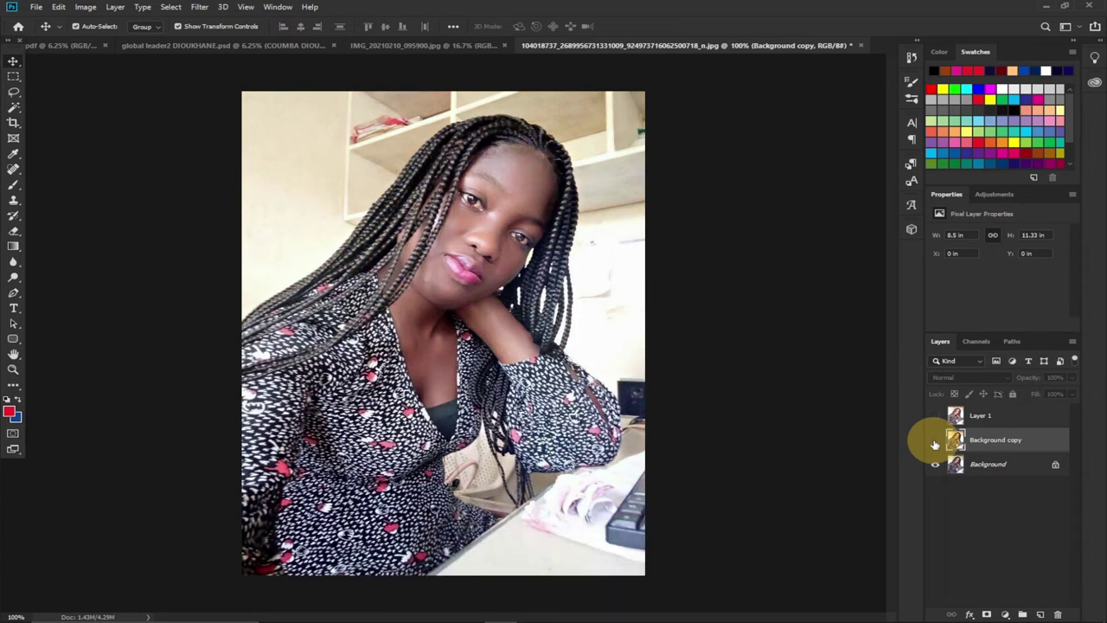
{"action": "left_click", "coordinate": [935, 443]}
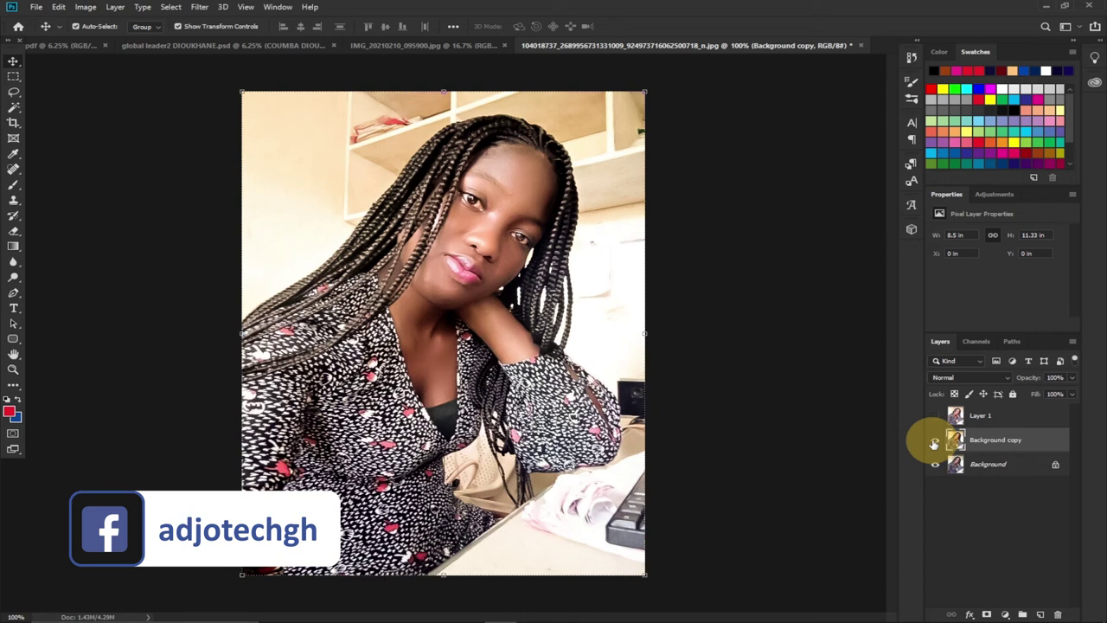
{"action": "left_click", "coordinate": [934, 443]}
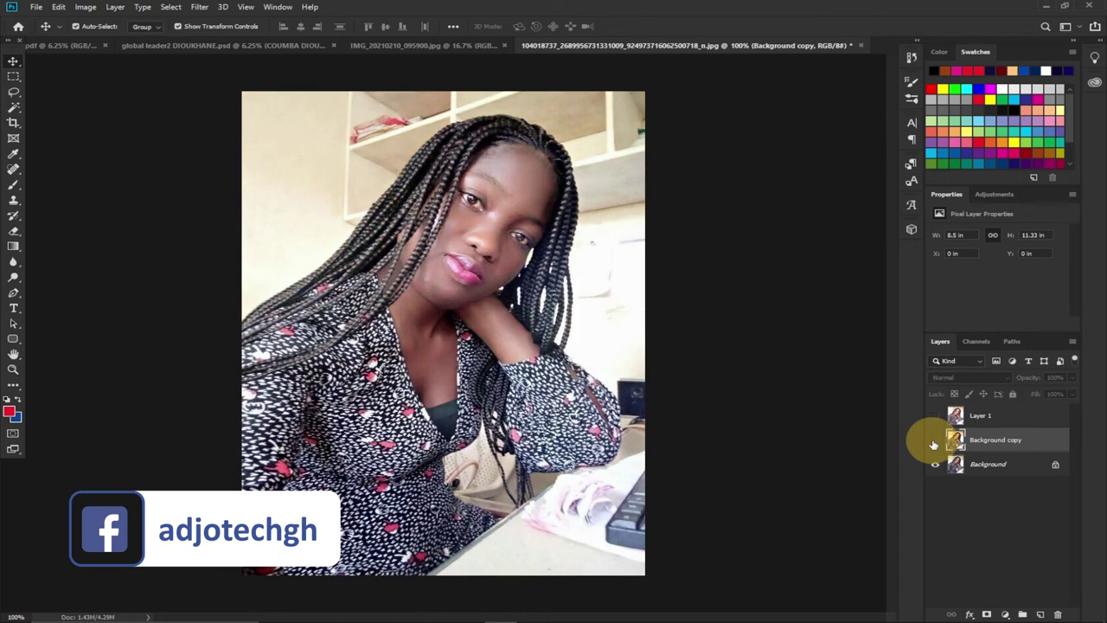